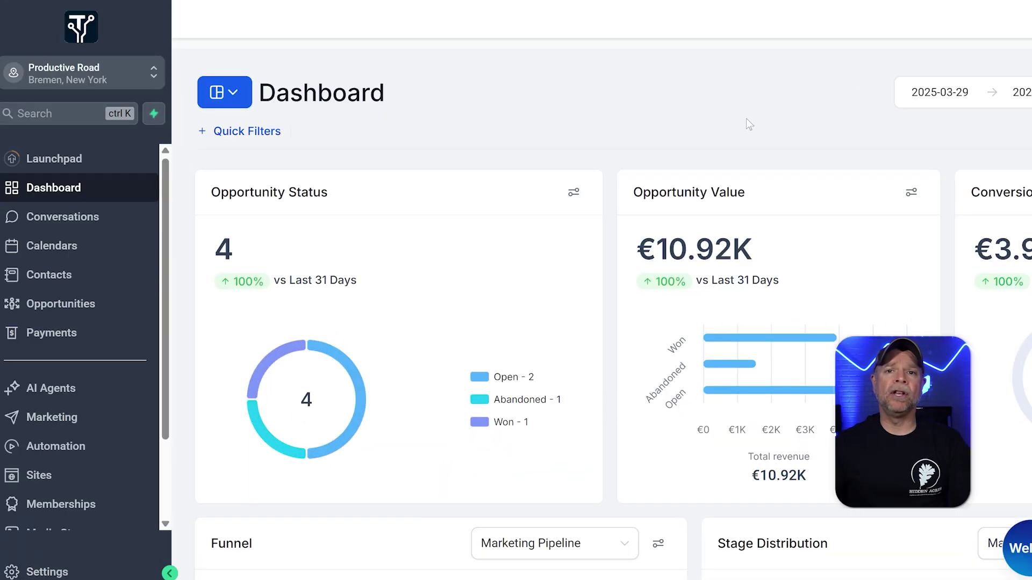
click(76, 77)
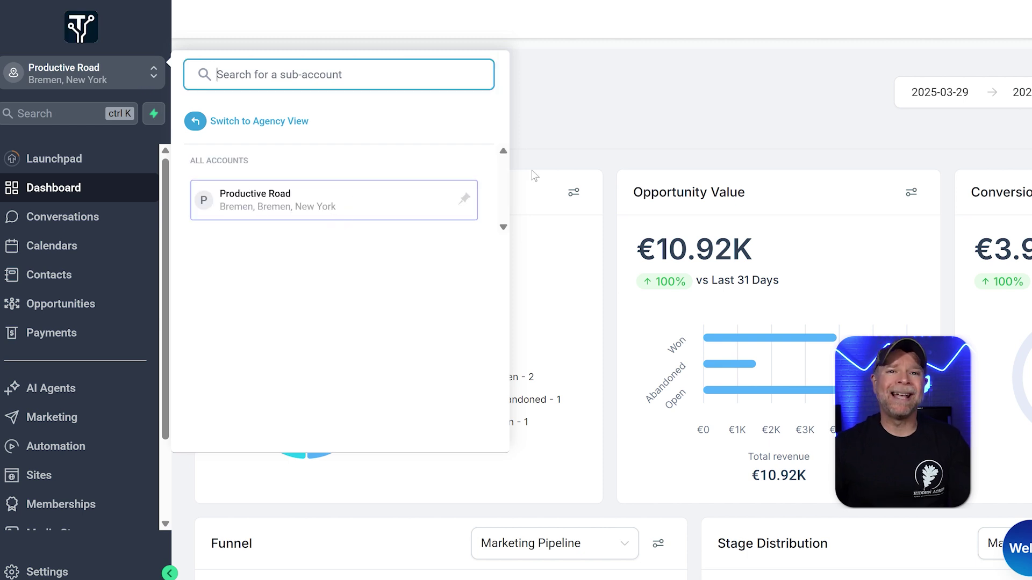
click(663, 145)
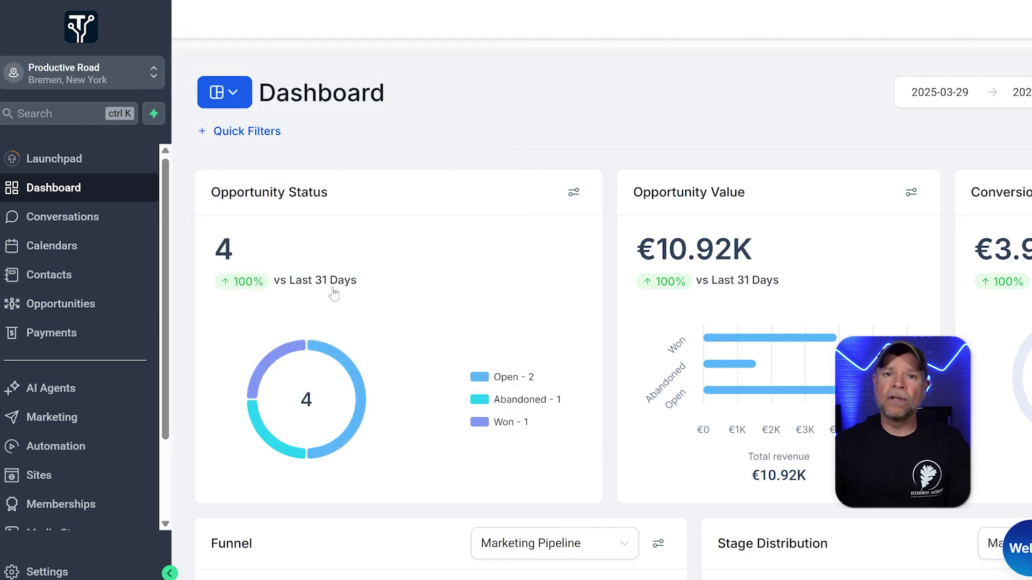
Step: Open the Voice AI Agents settings and start creating a new agent
click(63, 573)
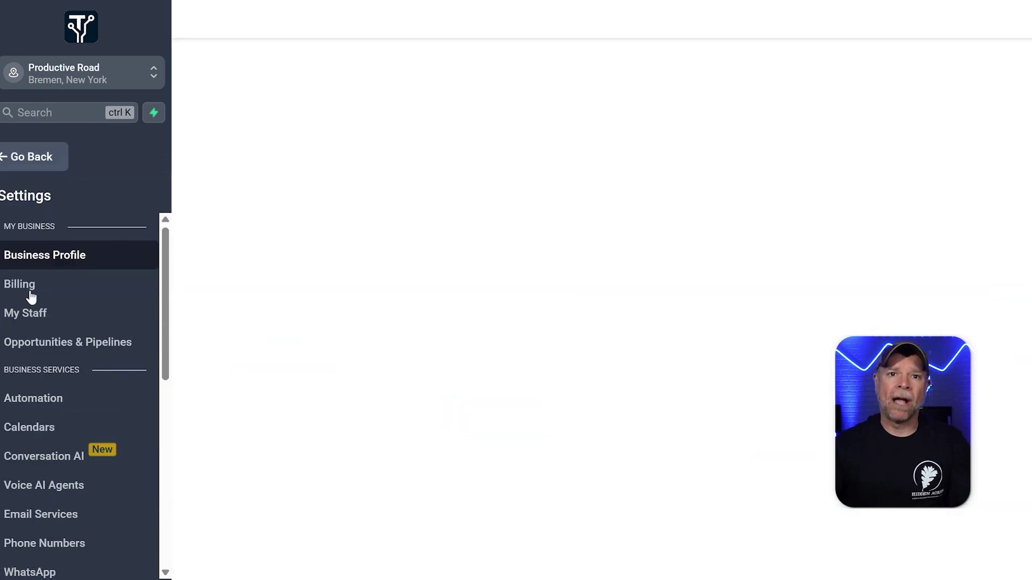
scroll(23, 348, down, 2)
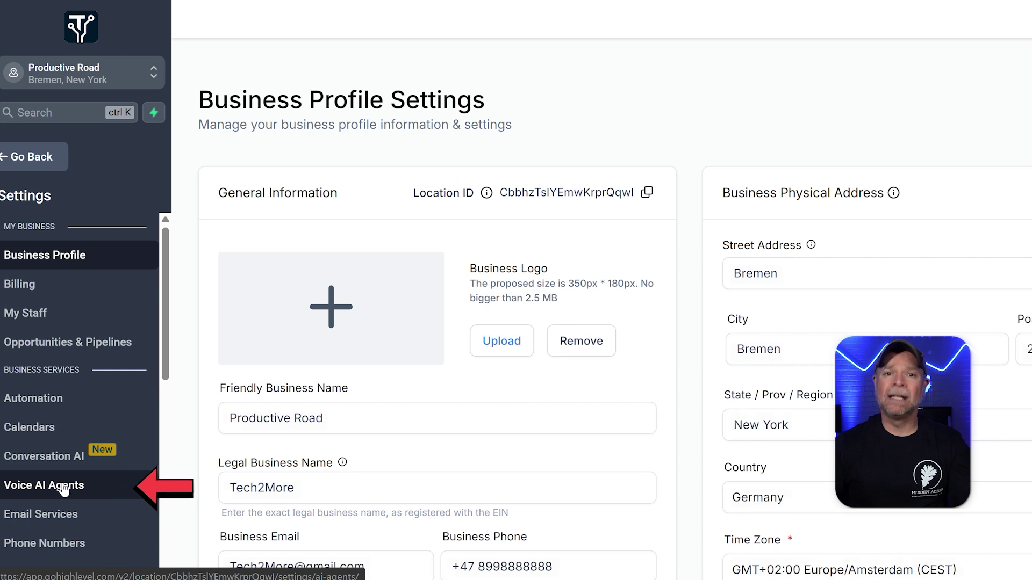
click(63, 486)
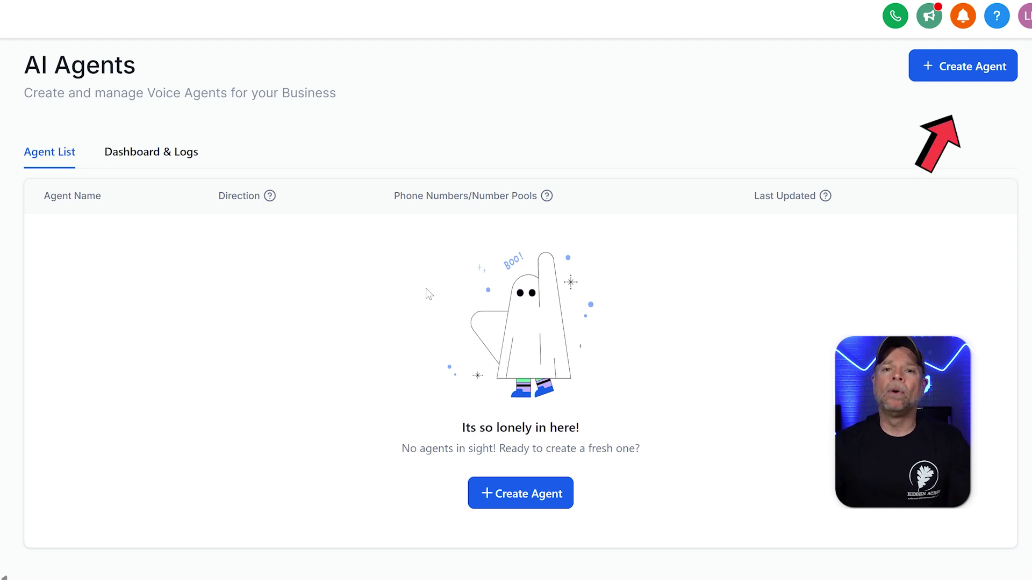
click(947, 75)
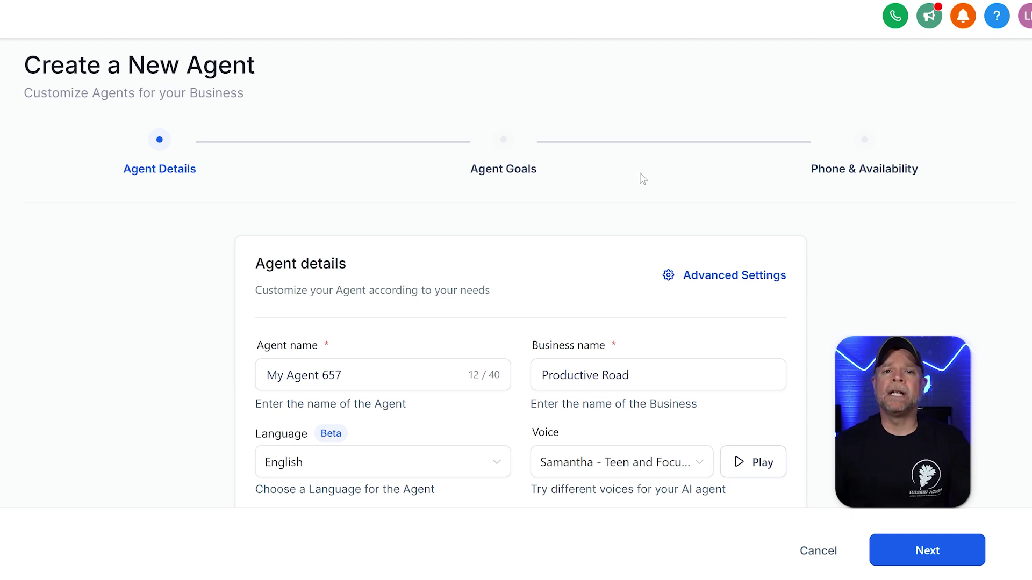
Step: Name the new agent John and set its business name to Esra Realty
scroll(642, 178, down, 3)
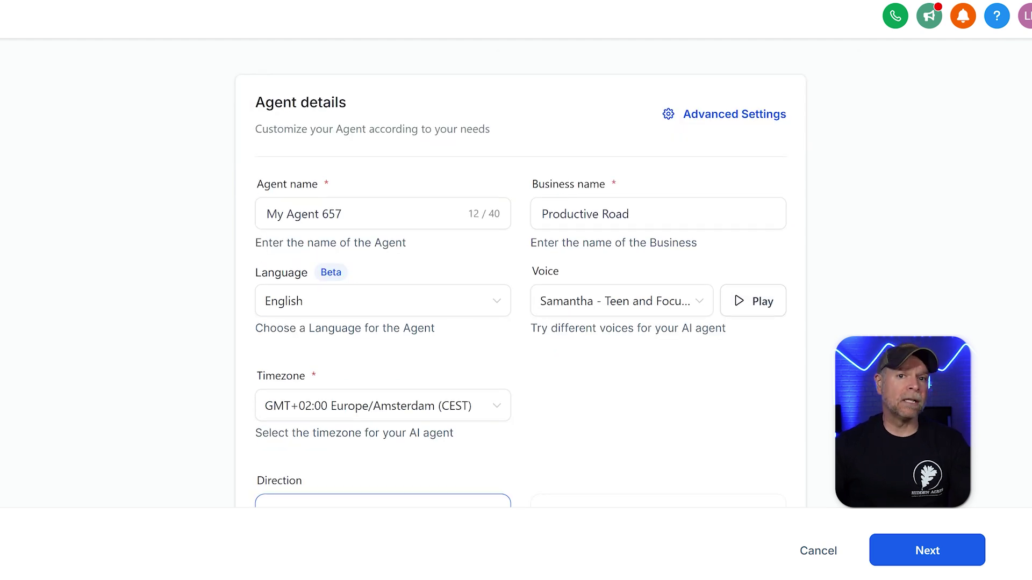
click(343, 211)
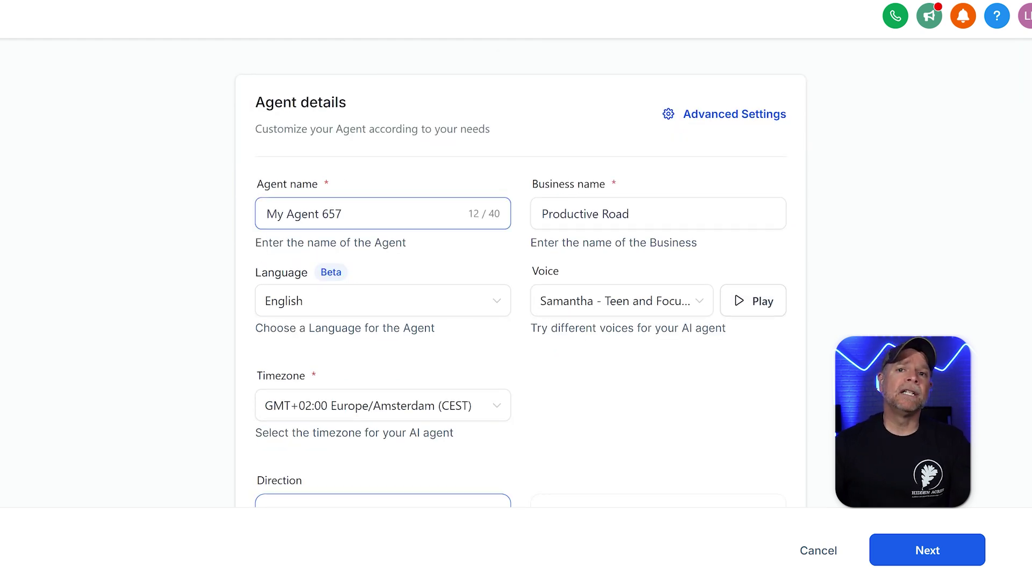
drag(342, 214, 266, 214)
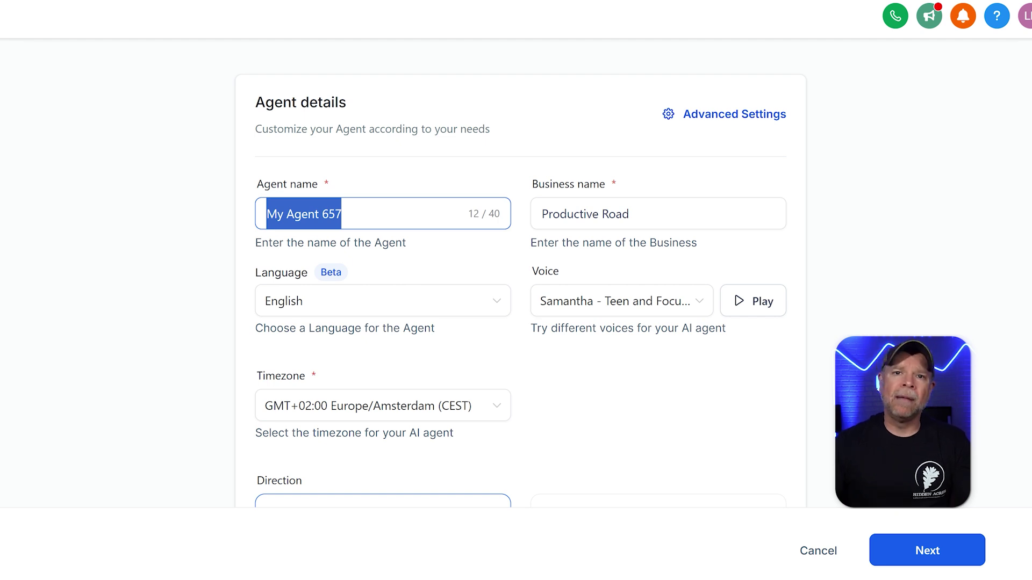
text(John)
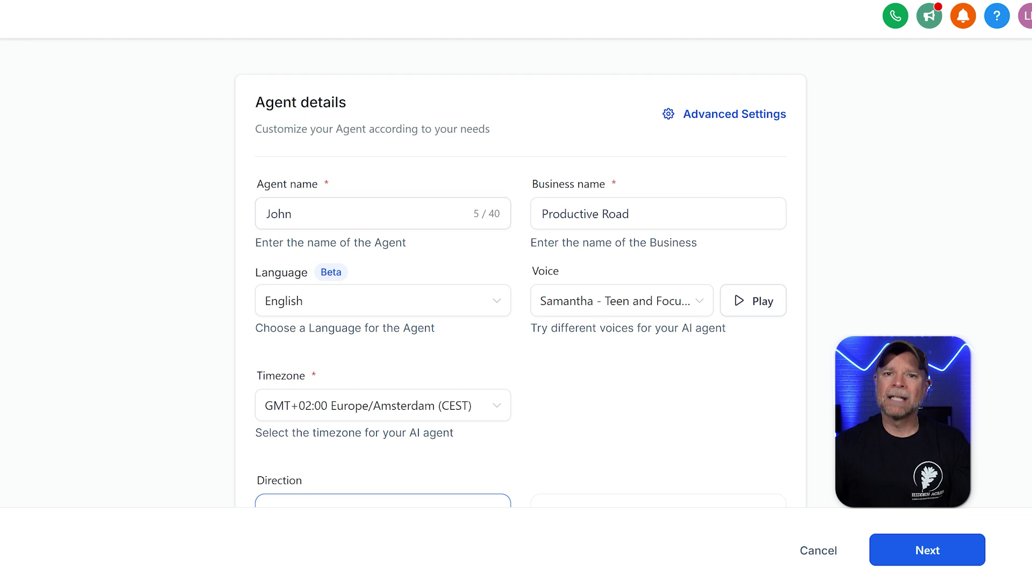
key(Tab)
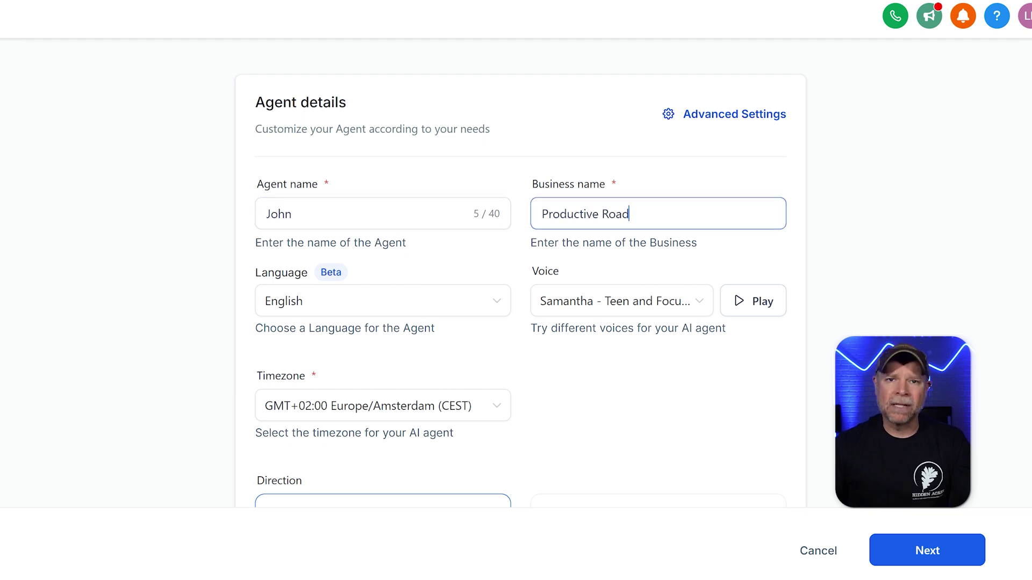
key(ctrl+a)
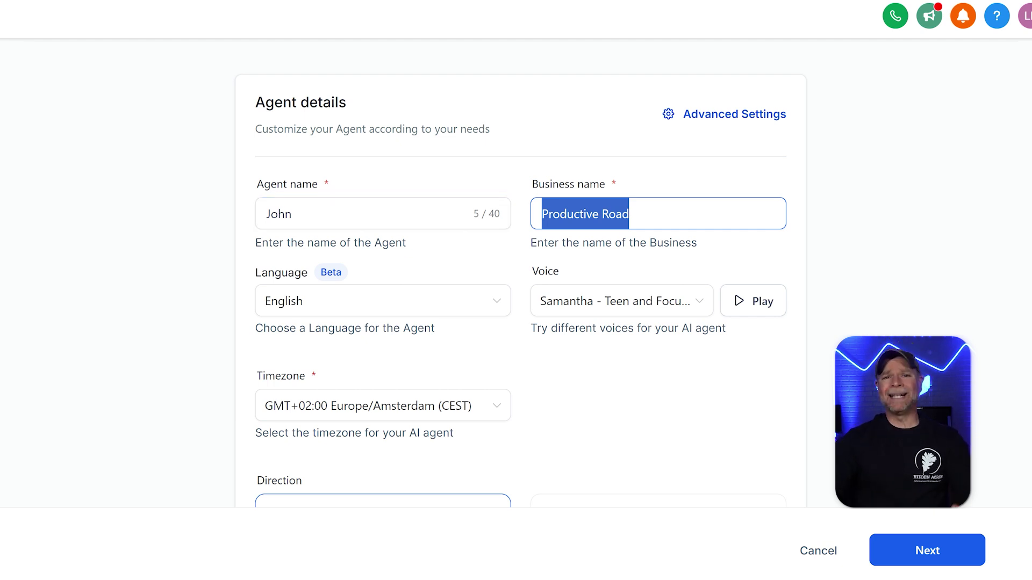
text(Esra Realty)
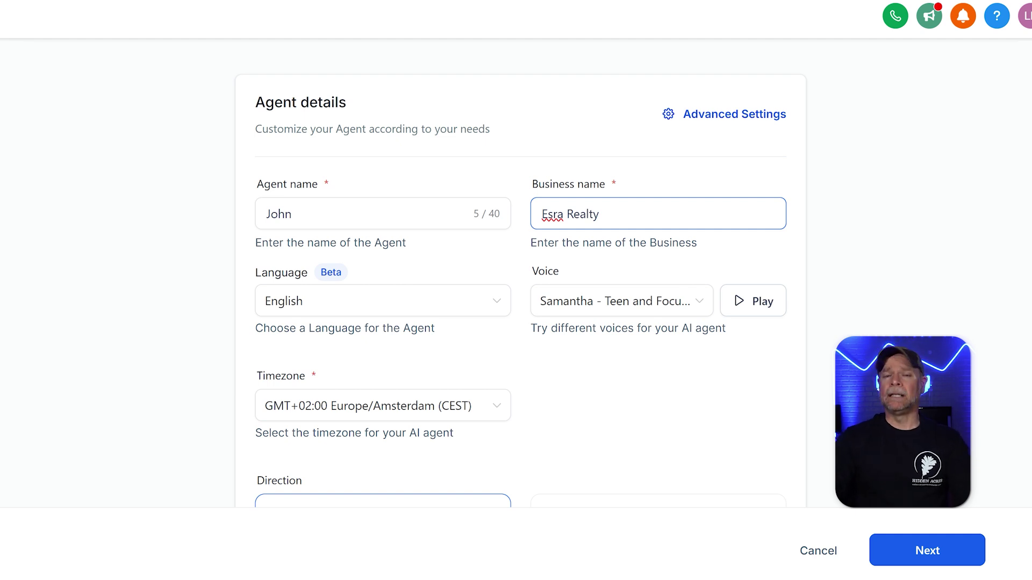
Step: Choose English as the agent's language and dismiss the language-switching notice
click(373, 314)
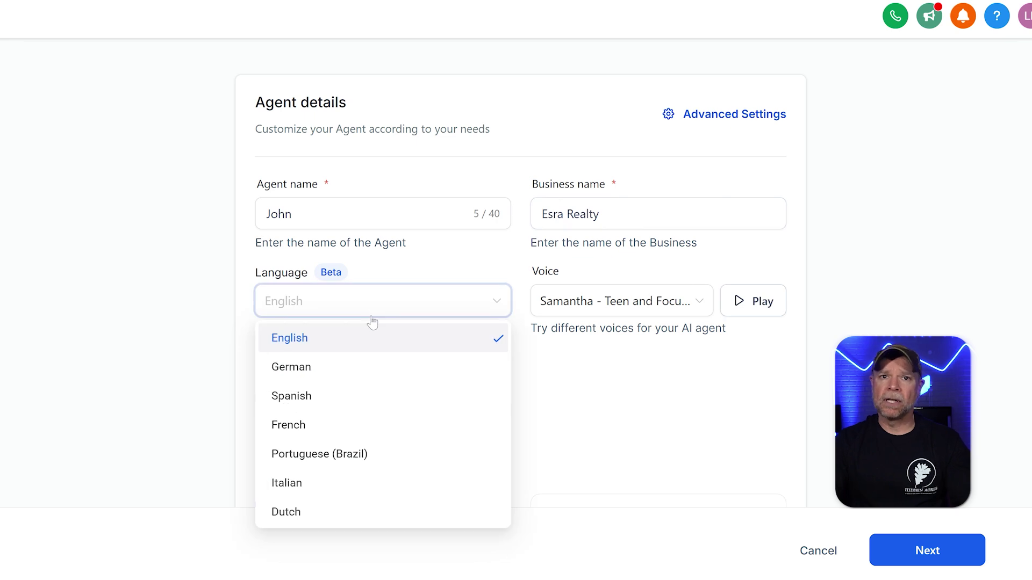
click(357, 341)
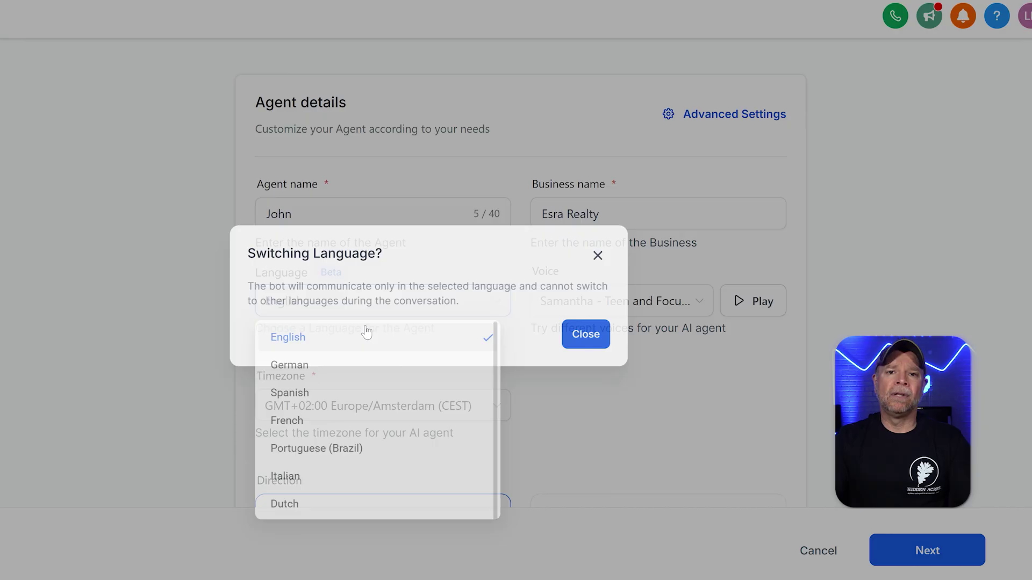
click(606, 337)
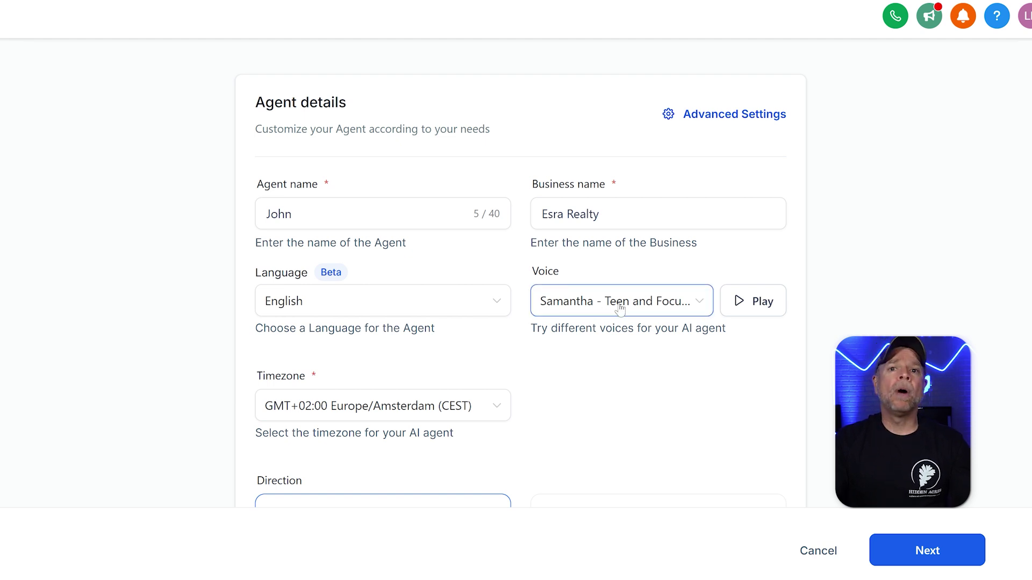
Step: Browse the available voices and choose Calvin as the agent's voice
click(687, 302)
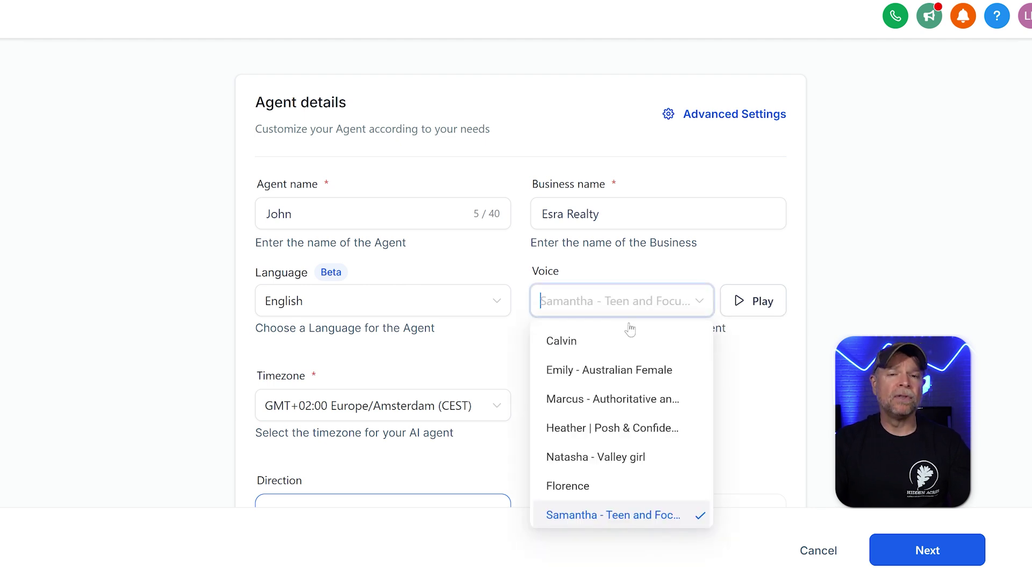
scroll(628, 503, up, 3)
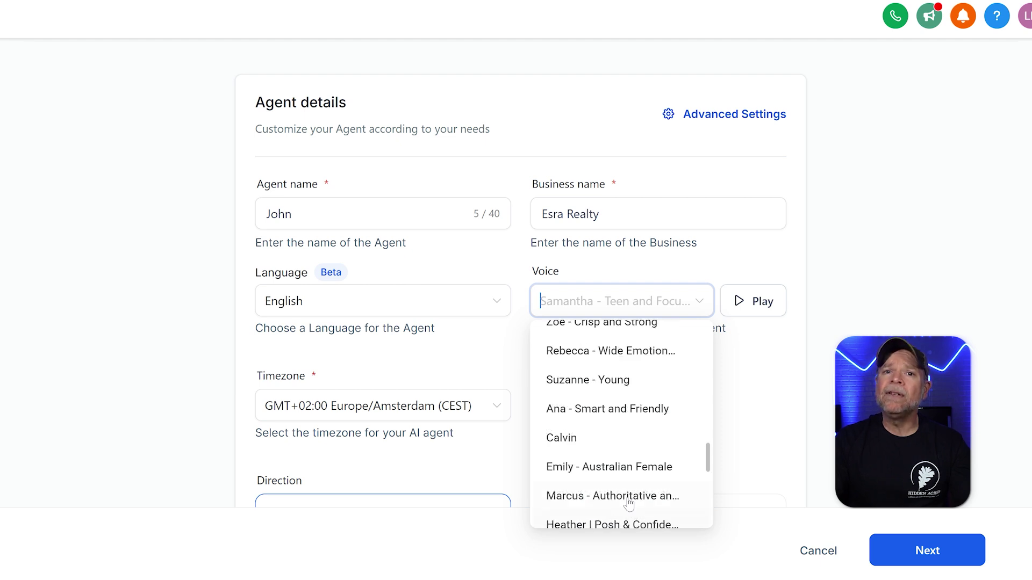
scroll(626, 499, down, 4)
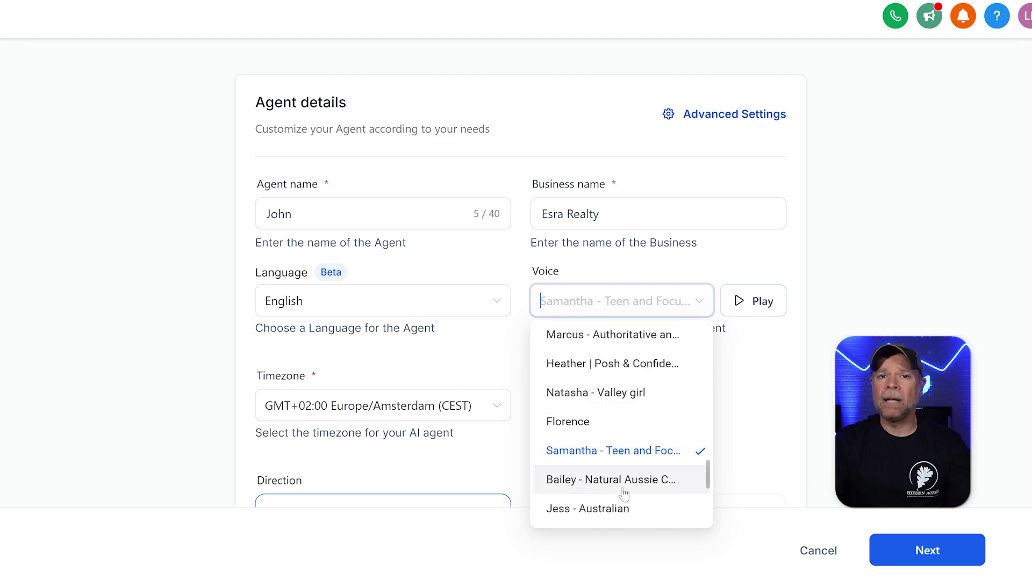
scroll(624, 492, down, 1)
scroll(623, 490, up, 3)
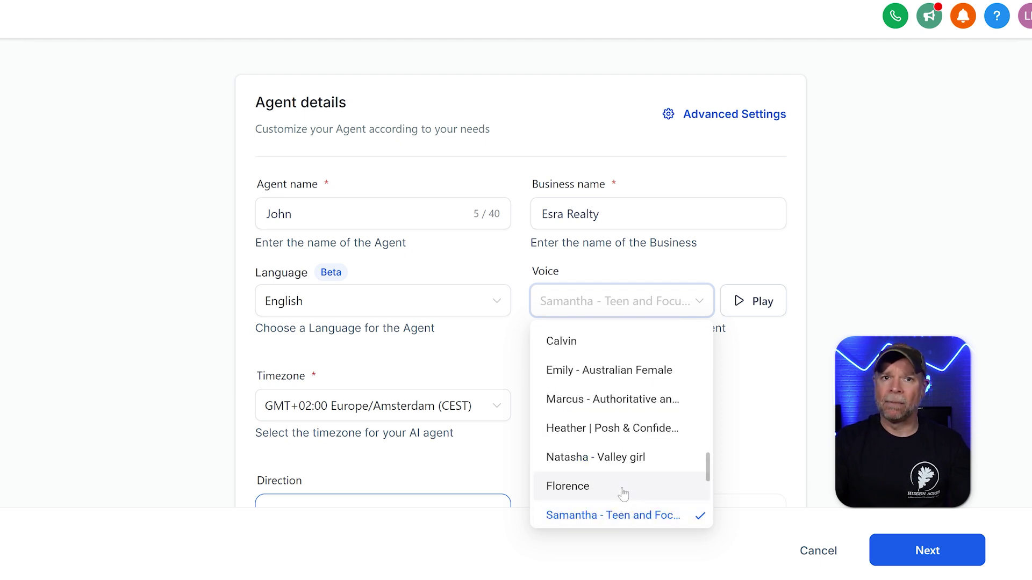
click(590, 341)
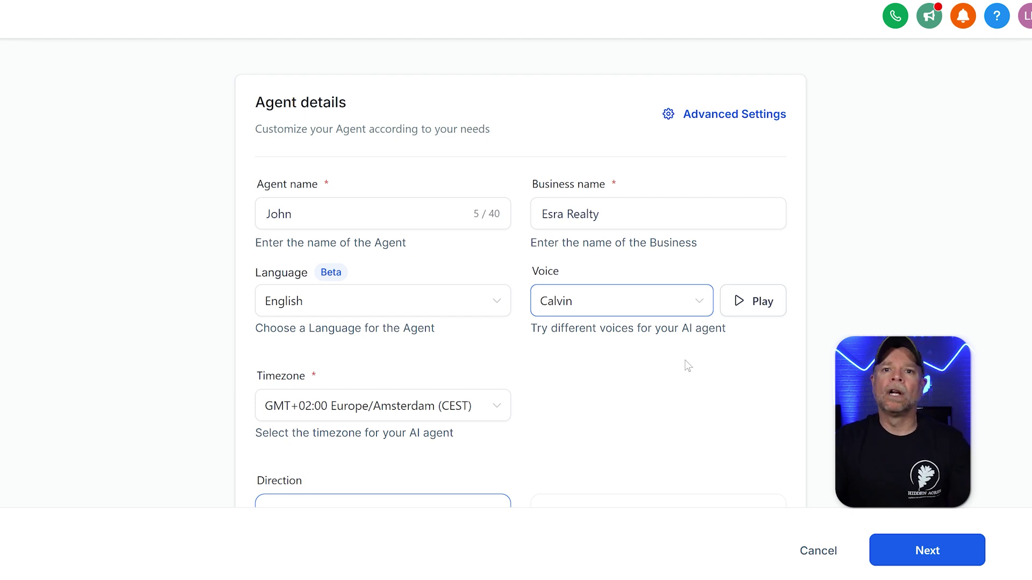
Step: Set the agent's timezone to GMT-11:00 Pacific/Midway (SST)
scroll(687, 366, down, 3)
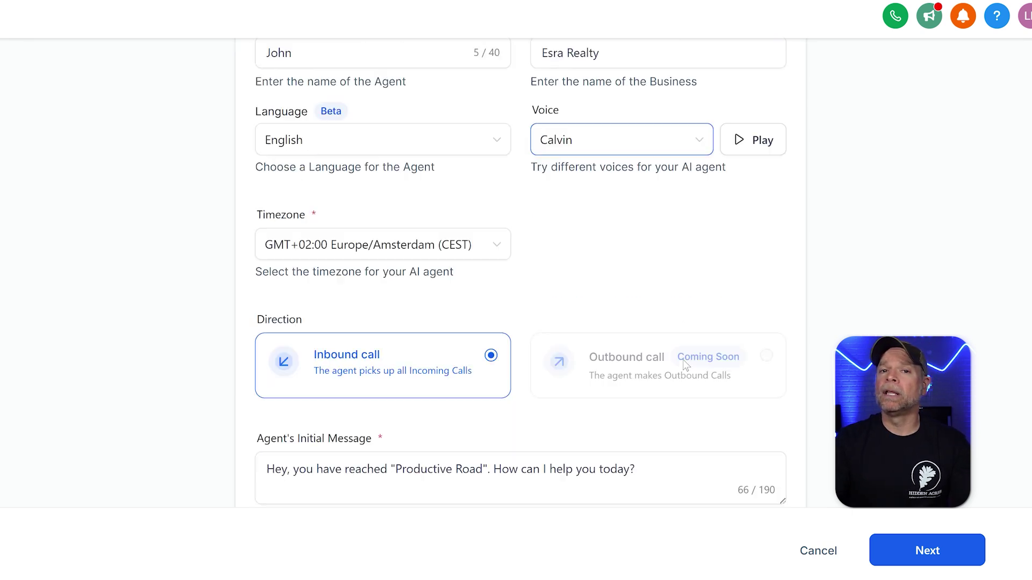
click(404, 192)
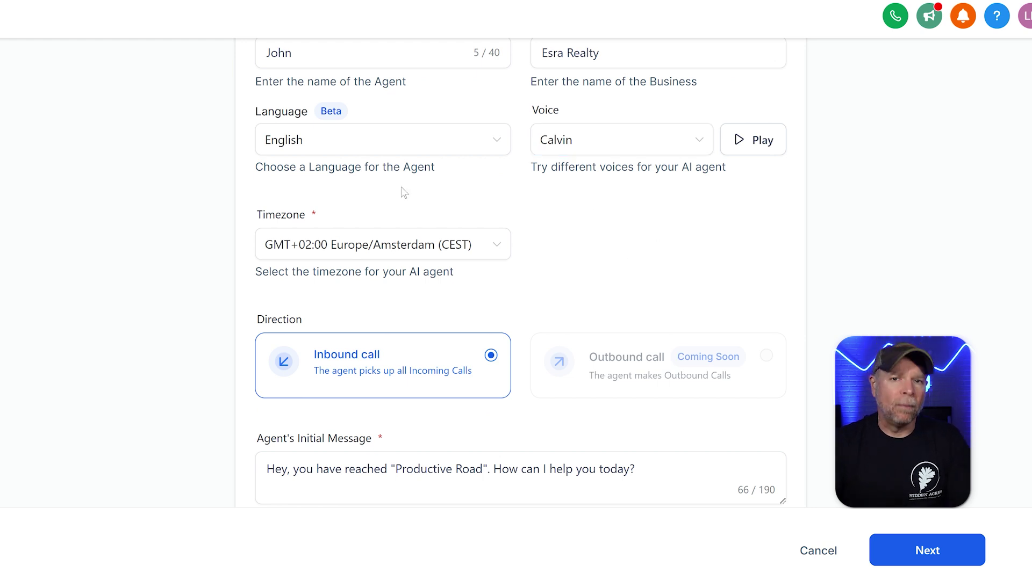
click(411, 240)
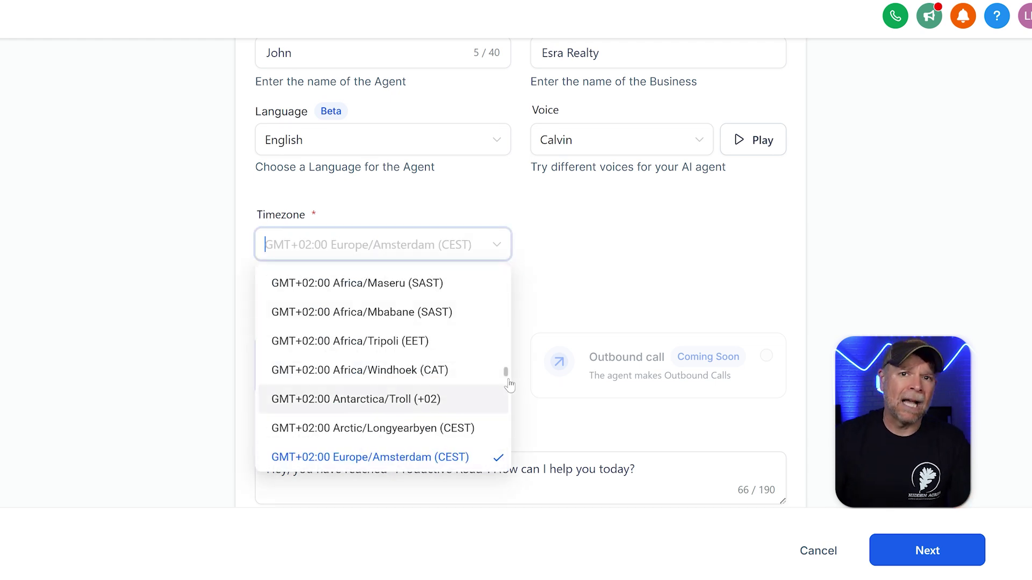
drag(506, 377, 511, 220)
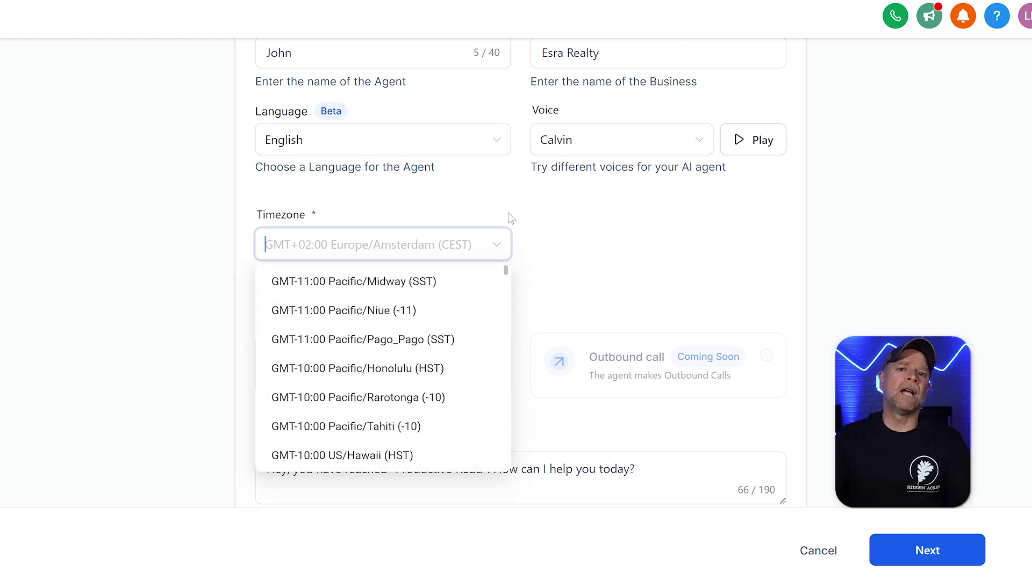
click(415, 294)
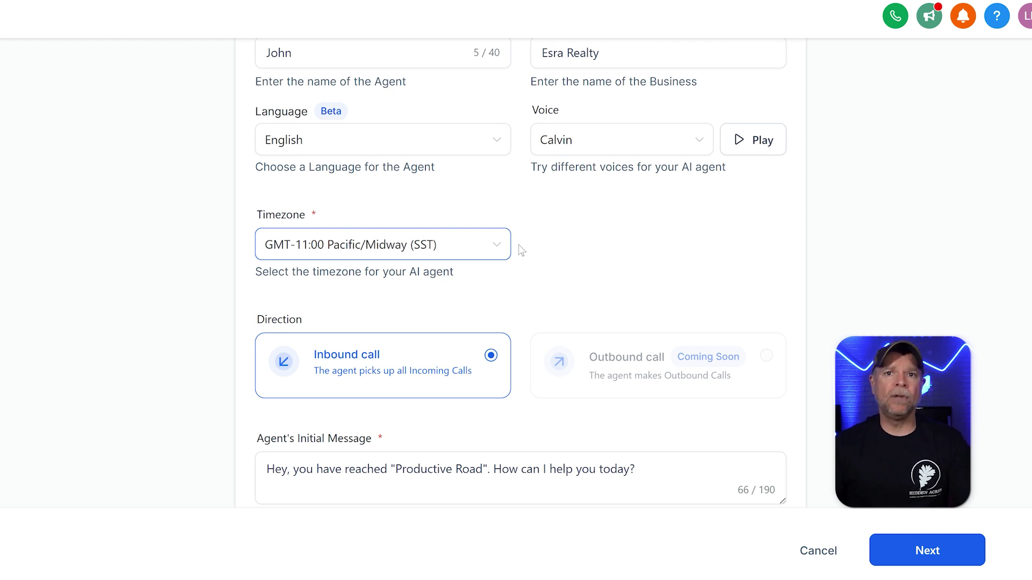
Step: Replace the agent's initial message with "Hey, you’ve reached Esra Realty. How can I help you today?" and continue to the agent goals
scroll(521, 250, down, 3)
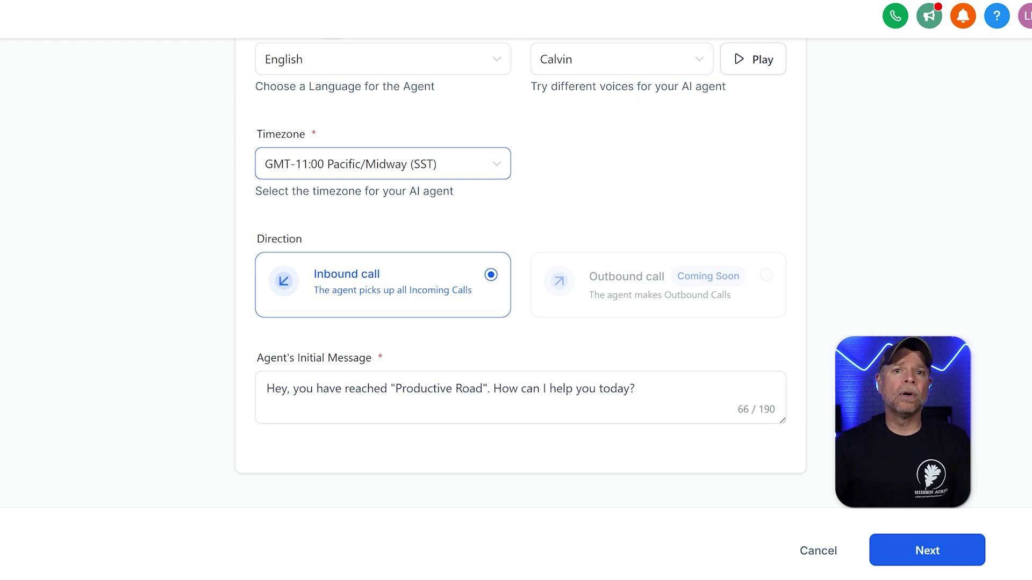
click(581, 418)
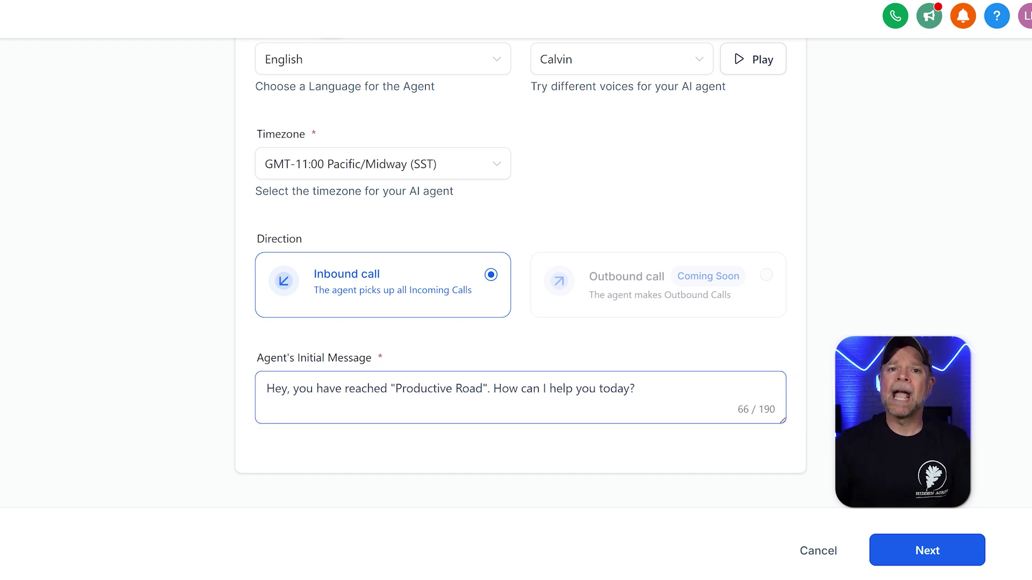
key(ctrl+a)
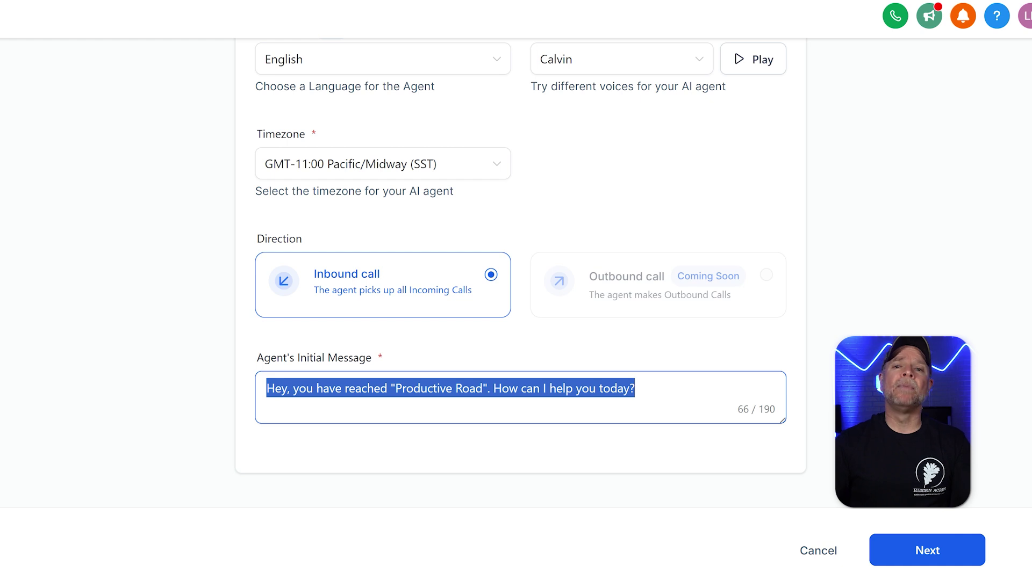
text(Hey, you’ve reached Esra Realty. How can I help you today?)
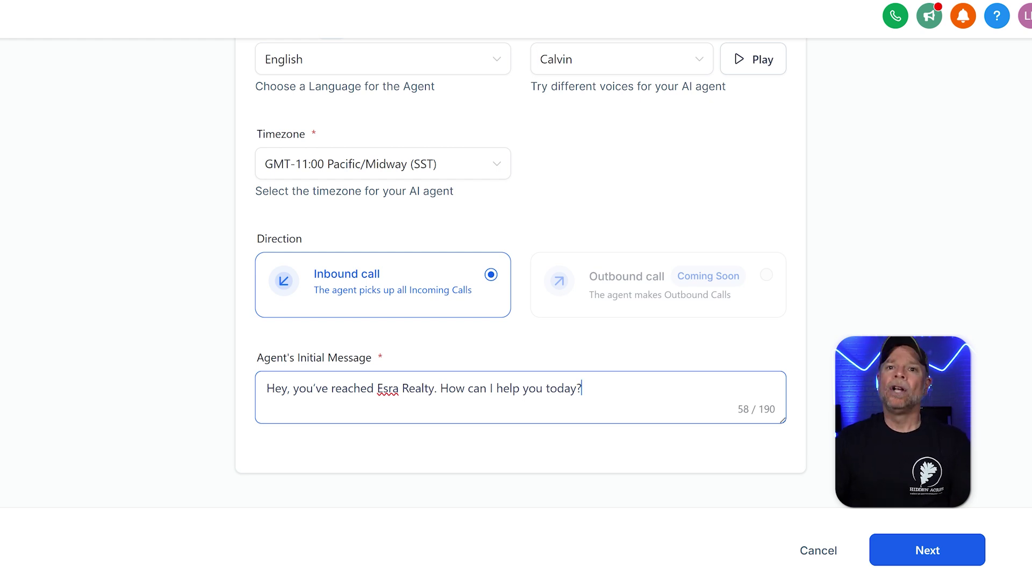
click(919, 554)
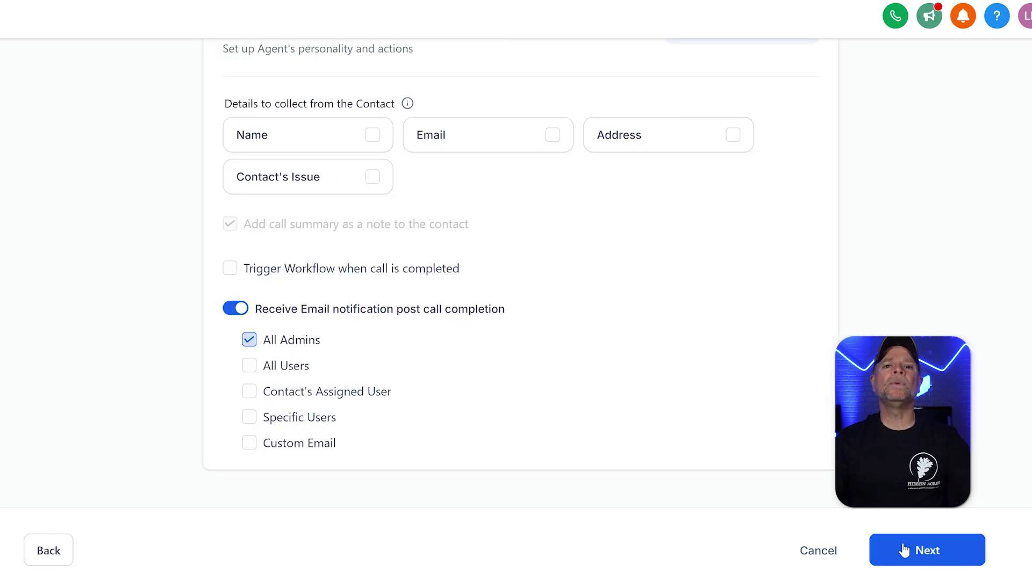
Step: Select Name and Email as details to collect from the contact, and toggle the Address option
scroll(820, 440, up, 5)
scroll(674, 396, down, 2)
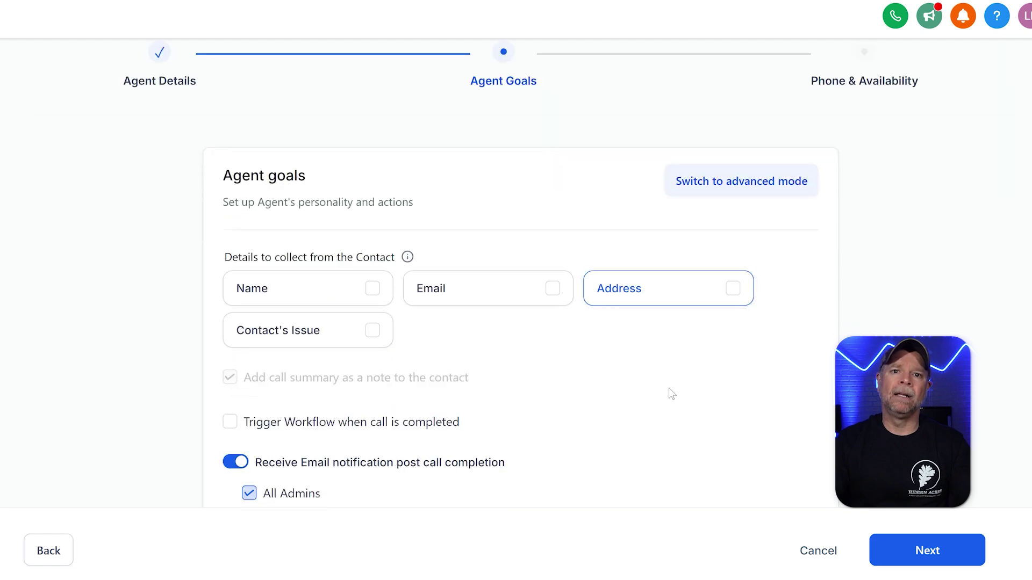
scroll(672, 394, down, 1)
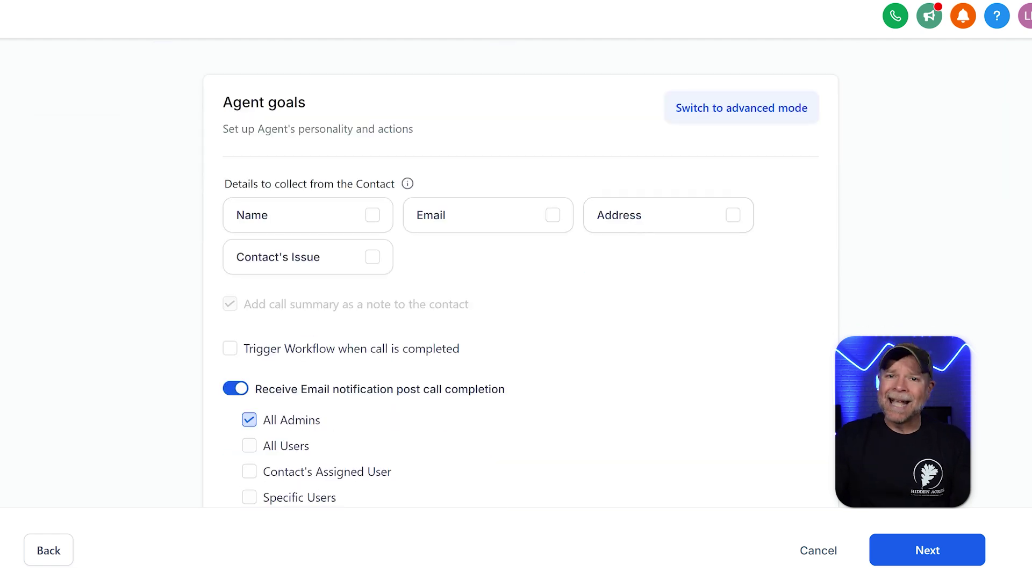
scroll(592, 253, down, 1)
scroll(592, 253, up, 3)
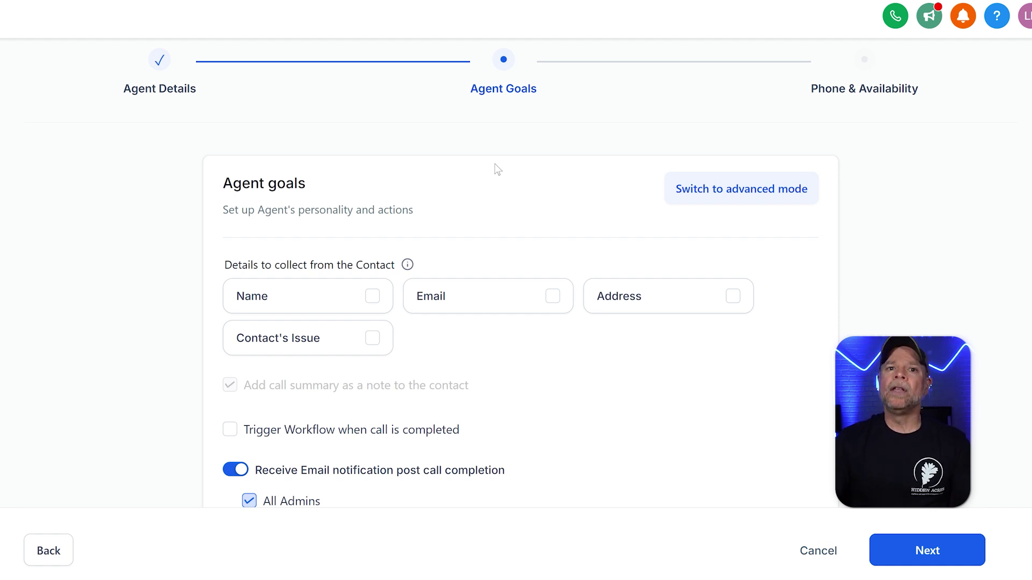
scroll(497, 169, down, 2)
click(372, 216)
click(553, 215)
click(732, 215)
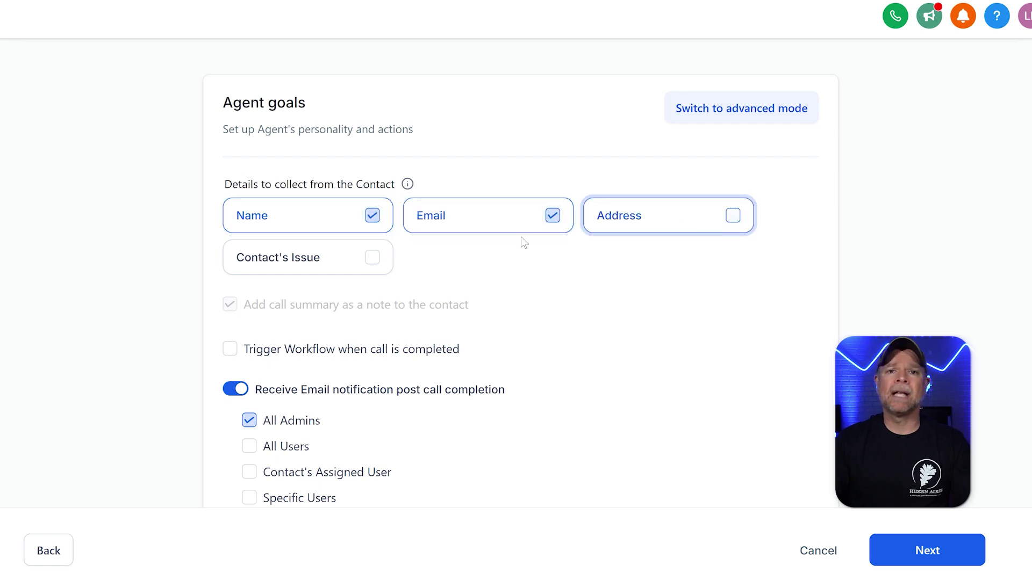
Step: Add Contact's Issue to the details the agent collects from the contact
click(374, 259)
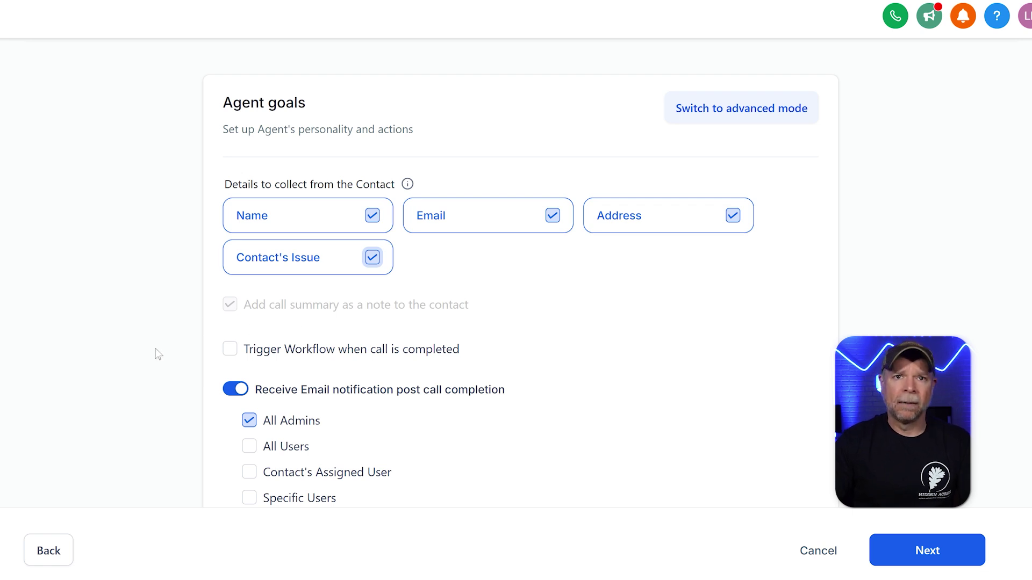
Step: Try triggering a workflow when the call is completed, view the workflows on offer, and turn the trigger off again
click(231, 350)
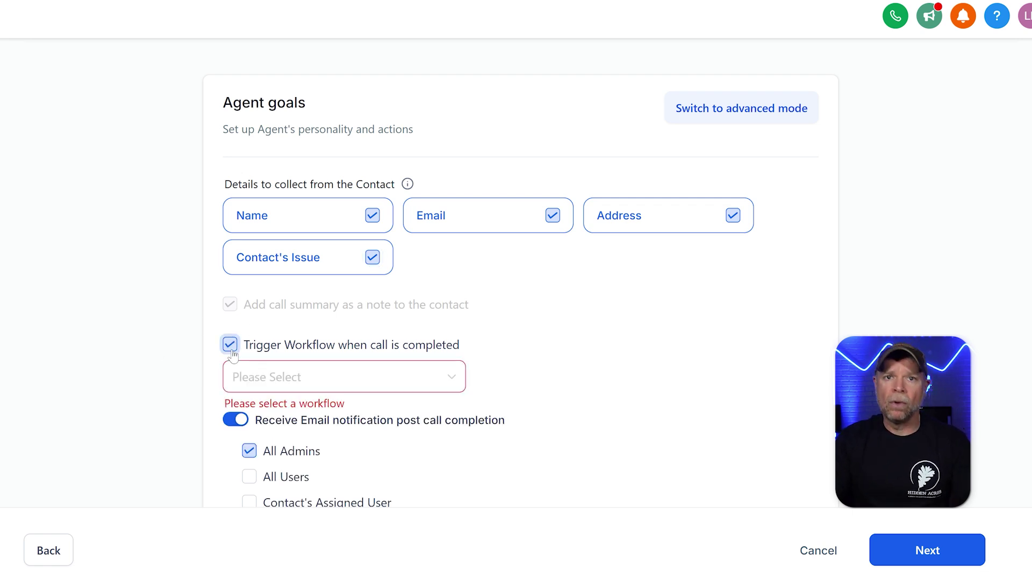
click(404, 384)
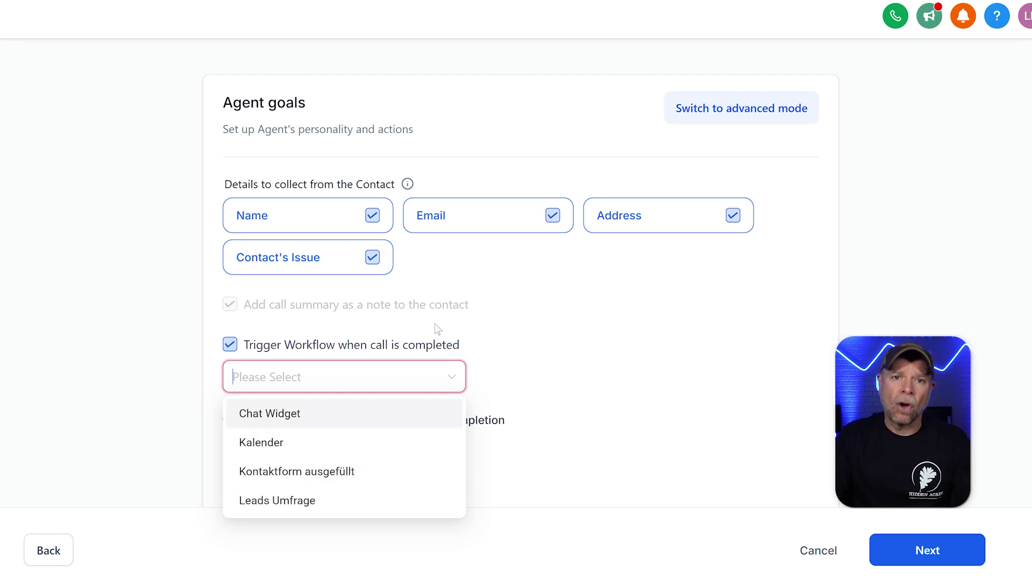
click(456, 323)
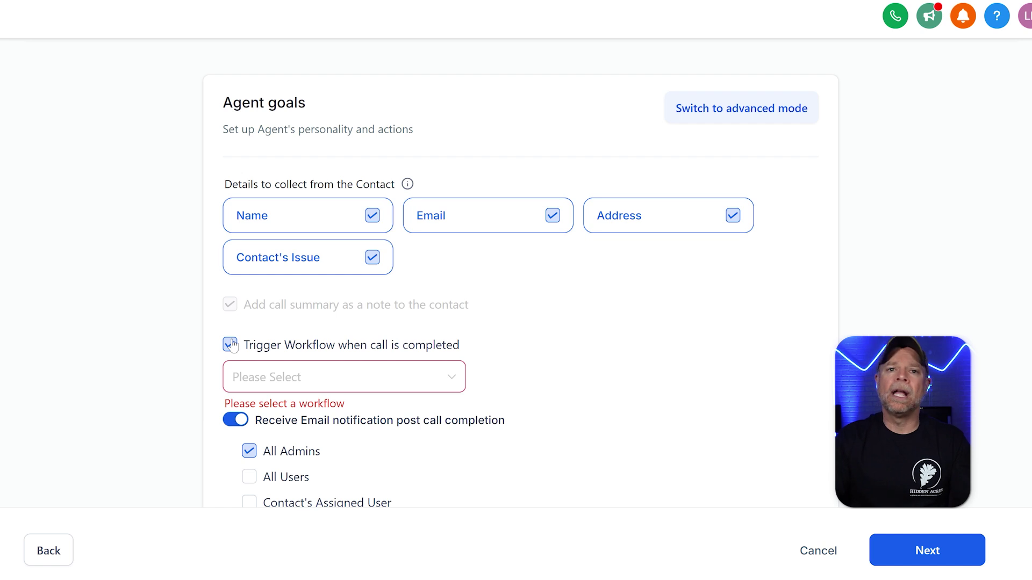
click(230, 344)
Step: Try All Users and Contact's Assigned User in place of All Admins as recipients of the post-call email notification
scroll(194, 330, down, 2)
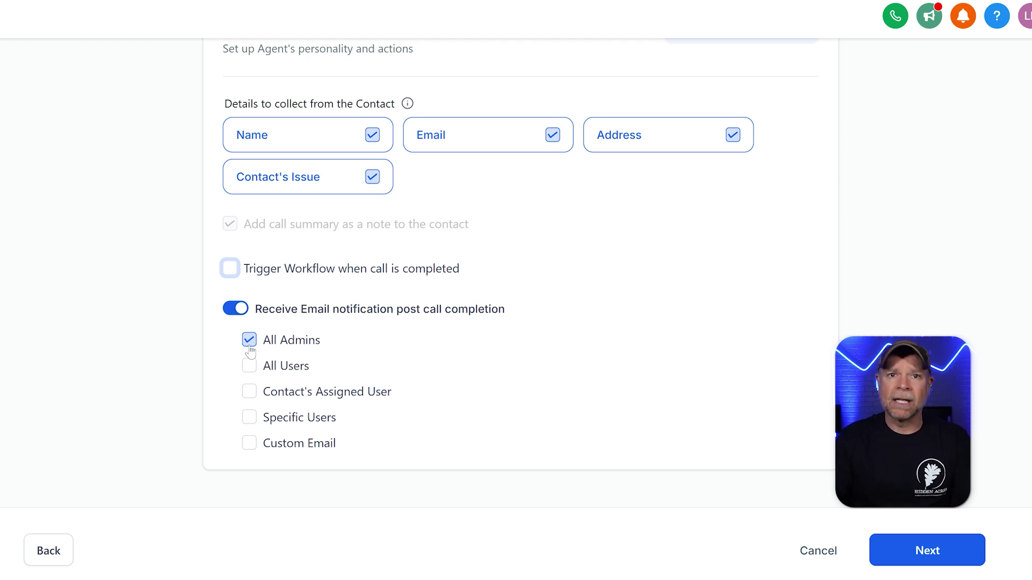
click(250, 367)
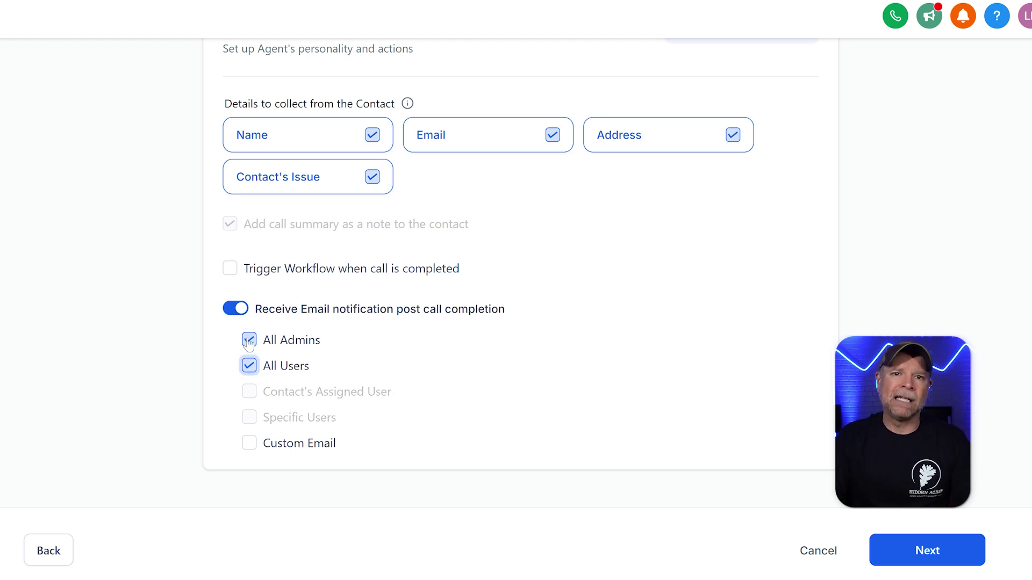
click(248, 339)
click(249, 366)
click(249, 392)
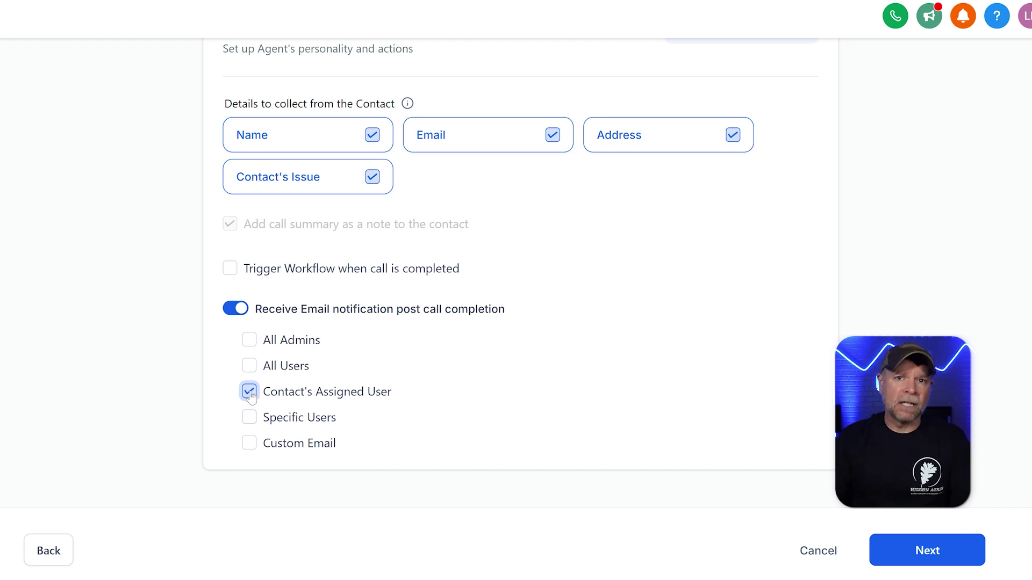
Step: Try Specific Users as the notification recipients, view the selectable users, and clear the option again
click(250, 398)
click(249, 433)
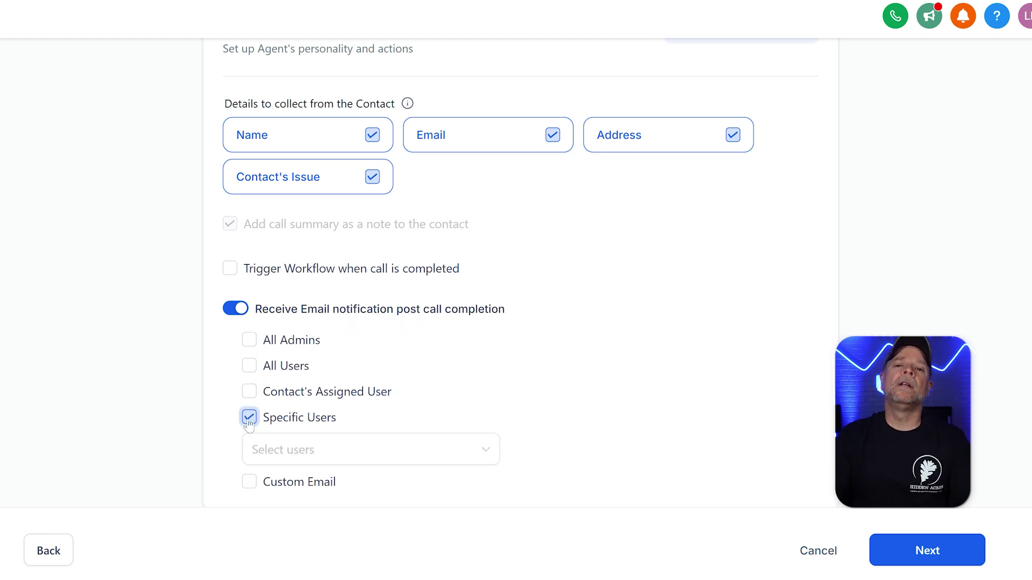
scroll(247, 411, down, 1)
click(247, 411)
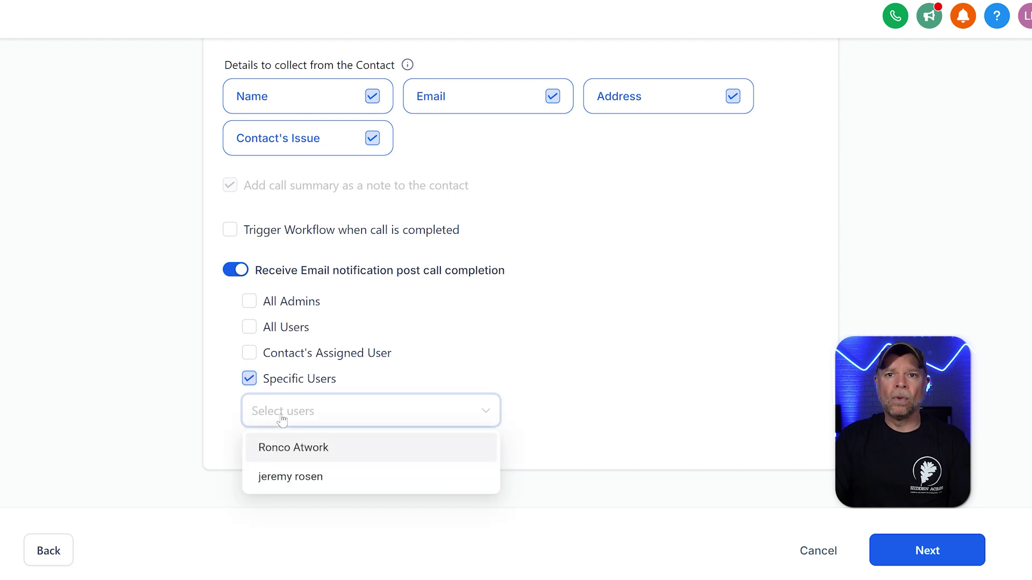
click(227, 410)
click(249, 378)
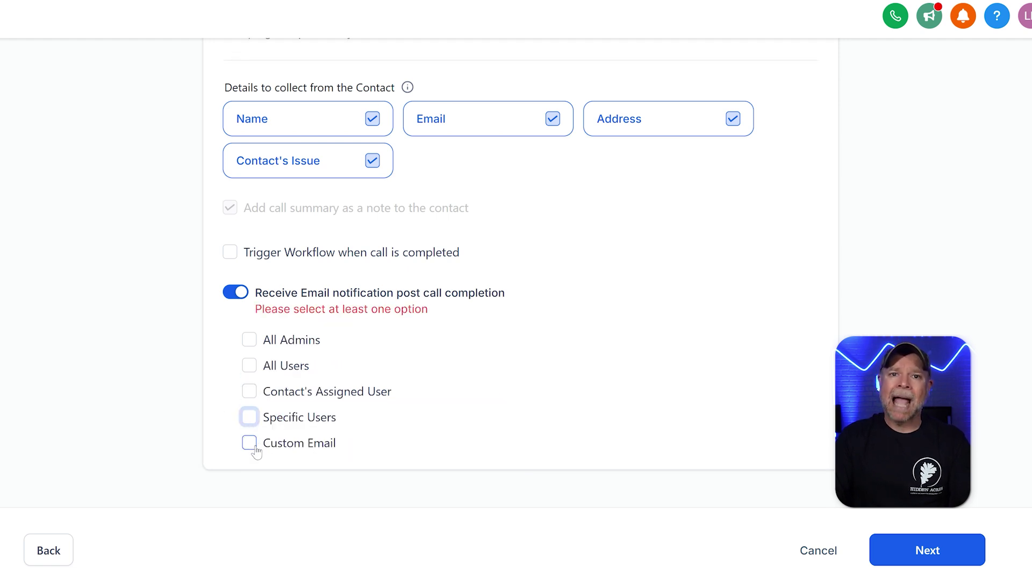
Step: Try the Custom Email recipient option, and restore All Admins as the only notification recipient
click(249, 440)
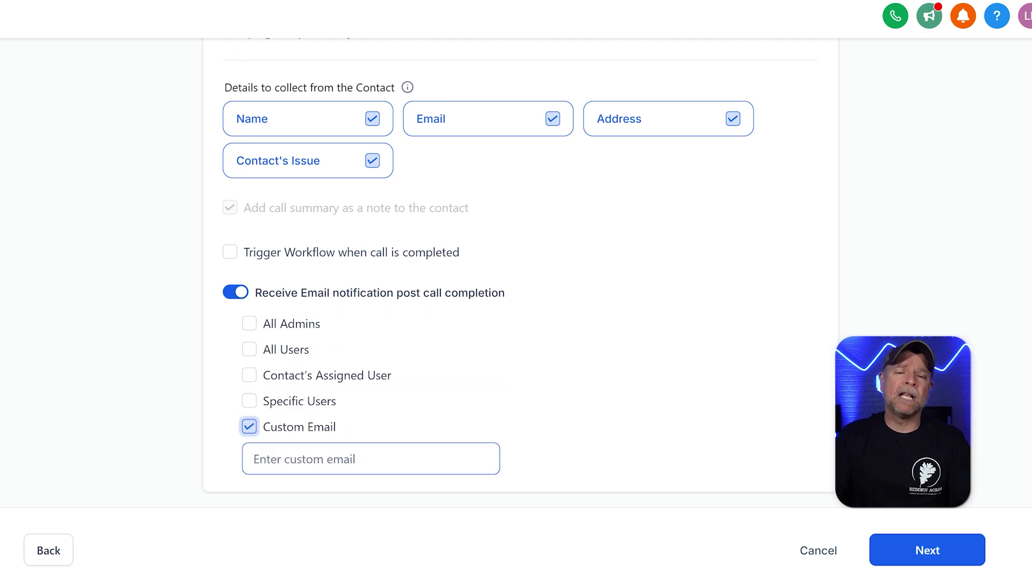
click(250, 324)
click(249, 427)
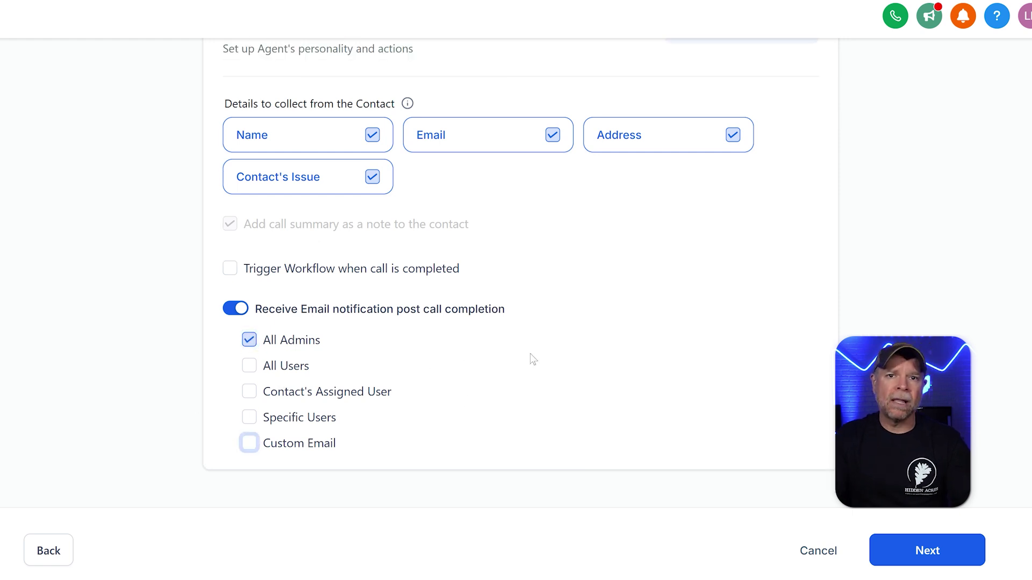
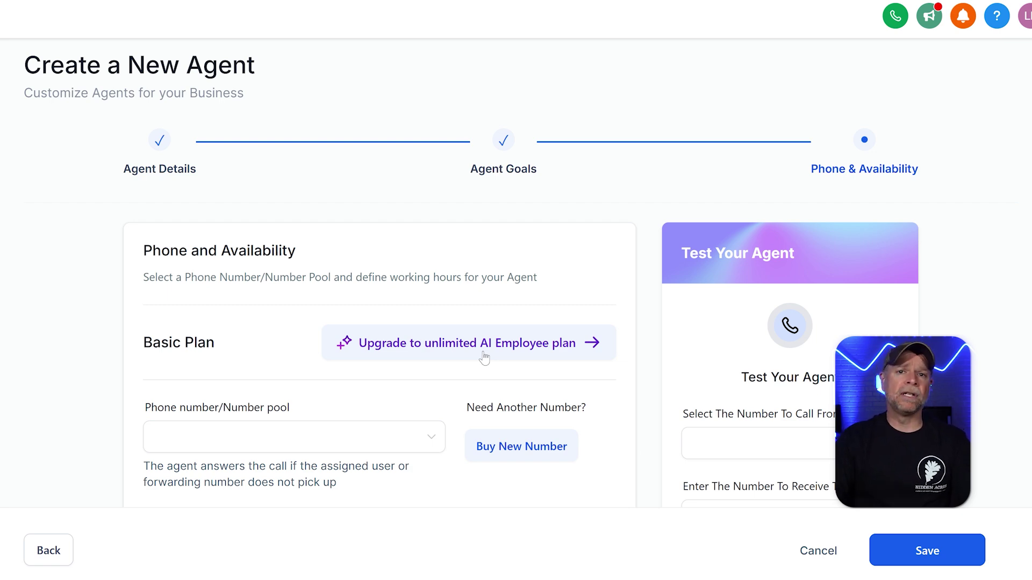
Step: Check which phone numbers or number pools can be assigned to the agent
scroll(483, 357, down, 5)
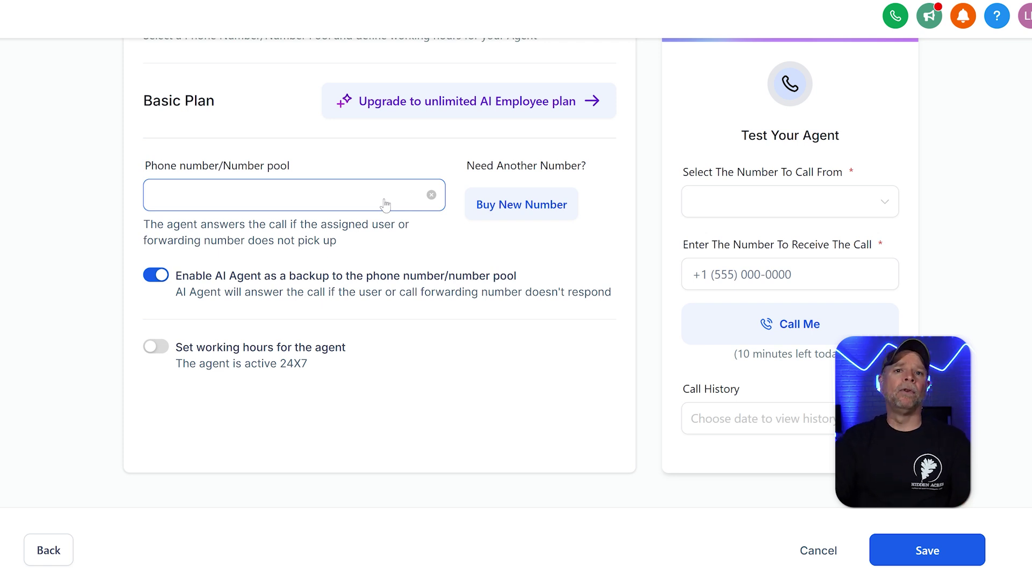
click(385, 205)
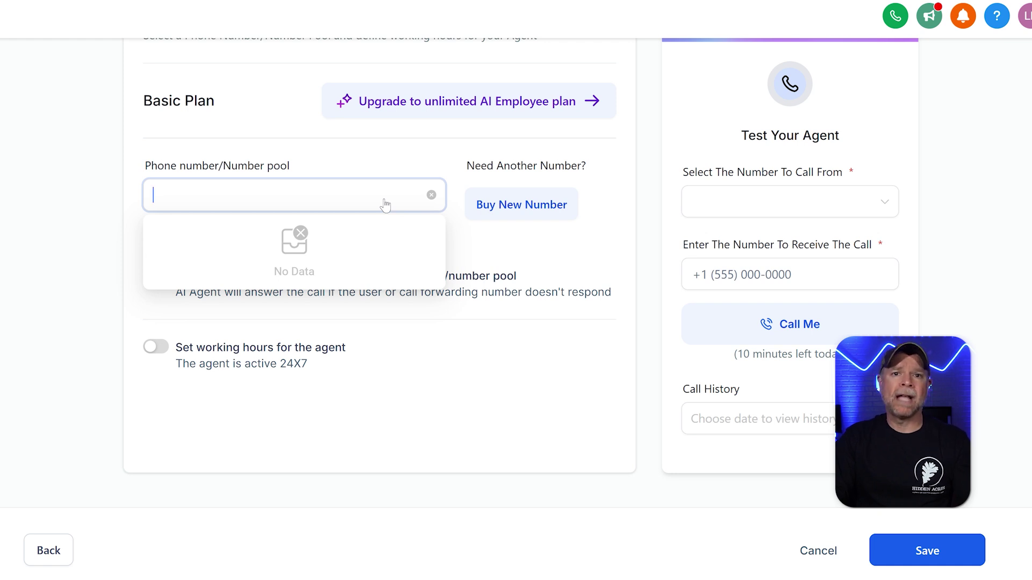
click(383, 157)
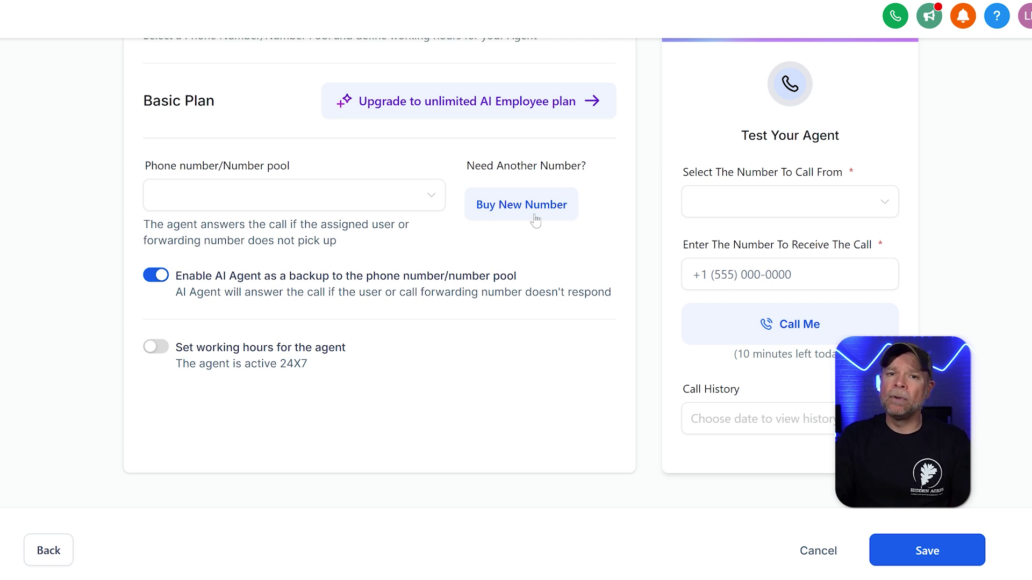
Step: Try setting working hours for the agent, look over the weekday schedule, and return to 24X7 availability
scroll(535, 220, down, 1)
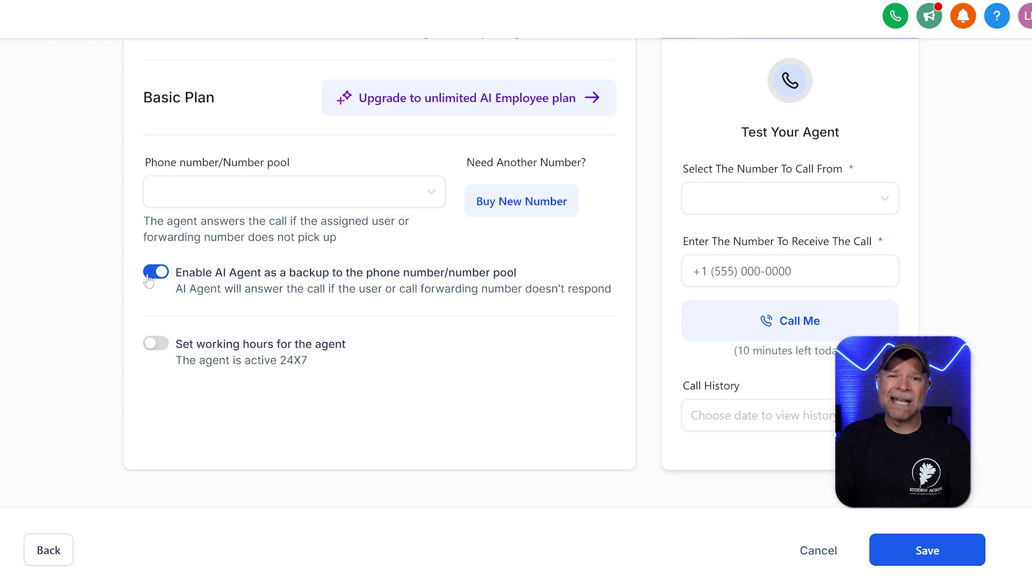
click(157, 344)
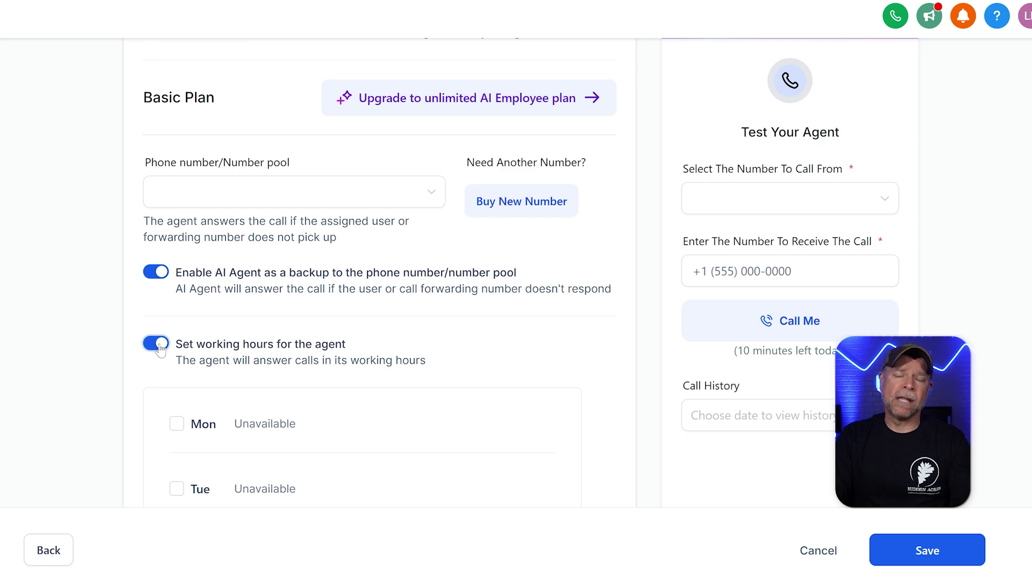
scroll(160, 348, down, 6)
scroll(160, 348, up, 5)
scroll(159, 342, up, 2)
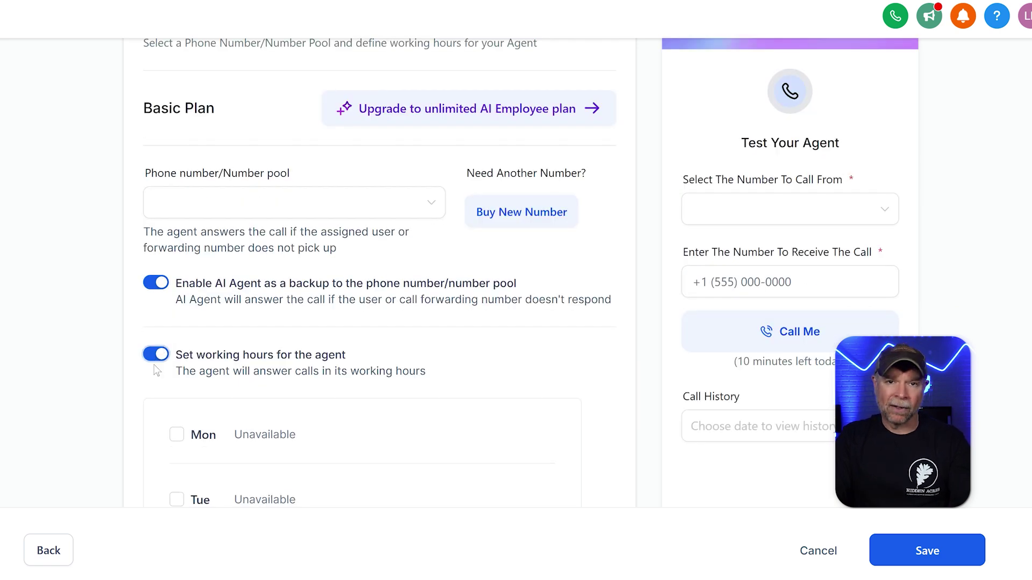
click(159, 356)
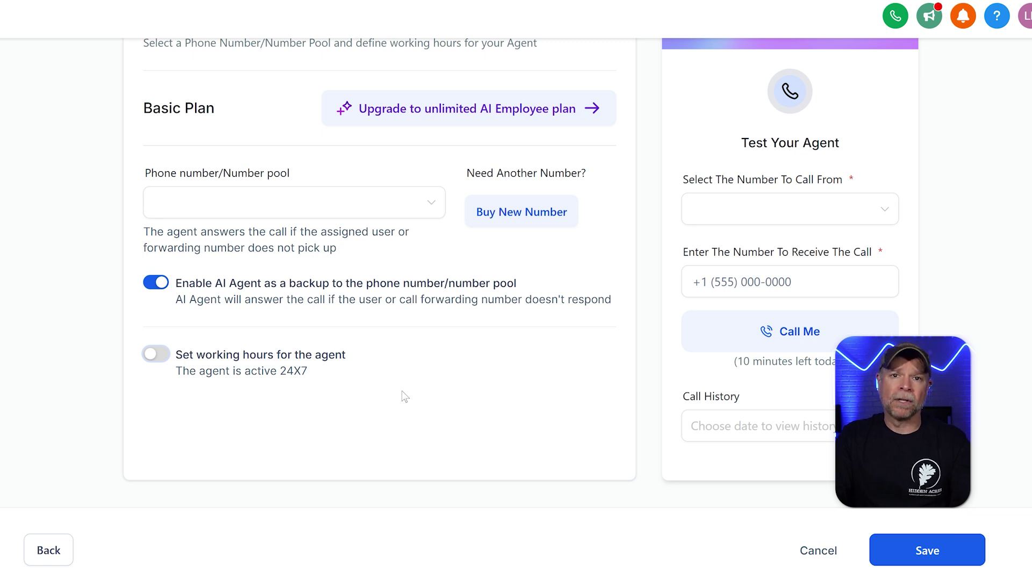
Step: Save the new agent with its backup answering enabled and no working hours set
scroll(401, 396, up, 1)
scroll(402, 396, down, 1)
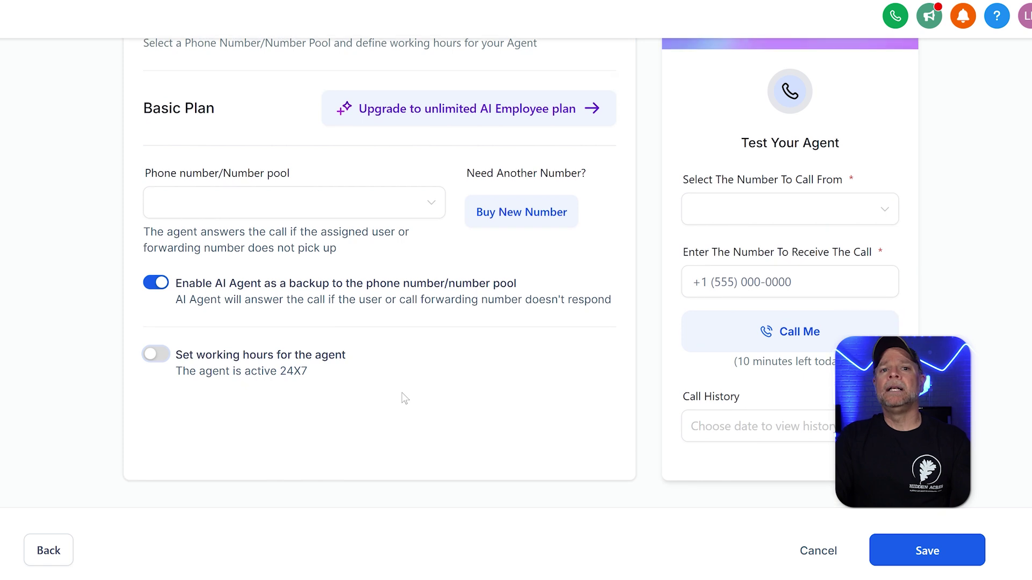
click(957, 556)
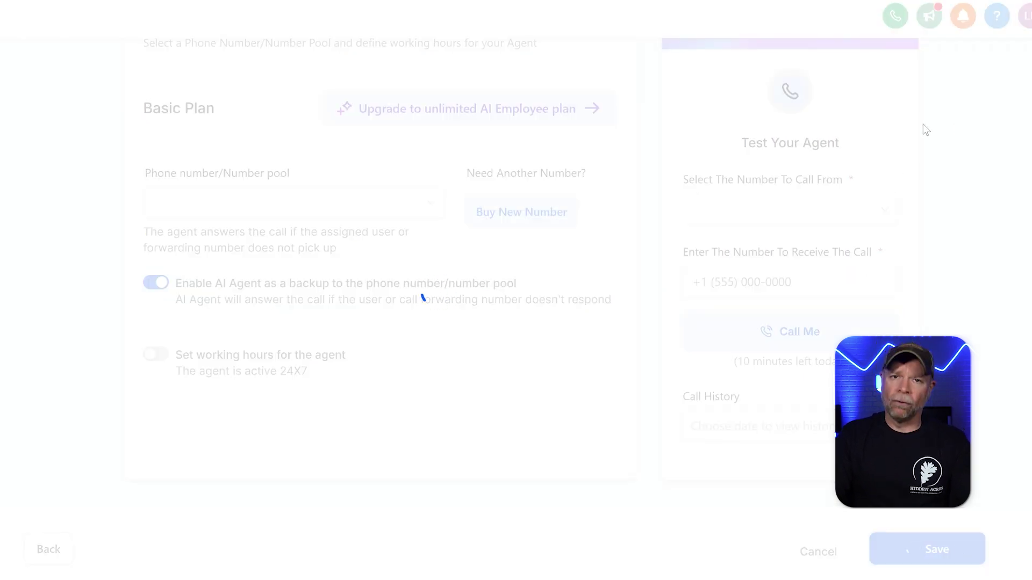